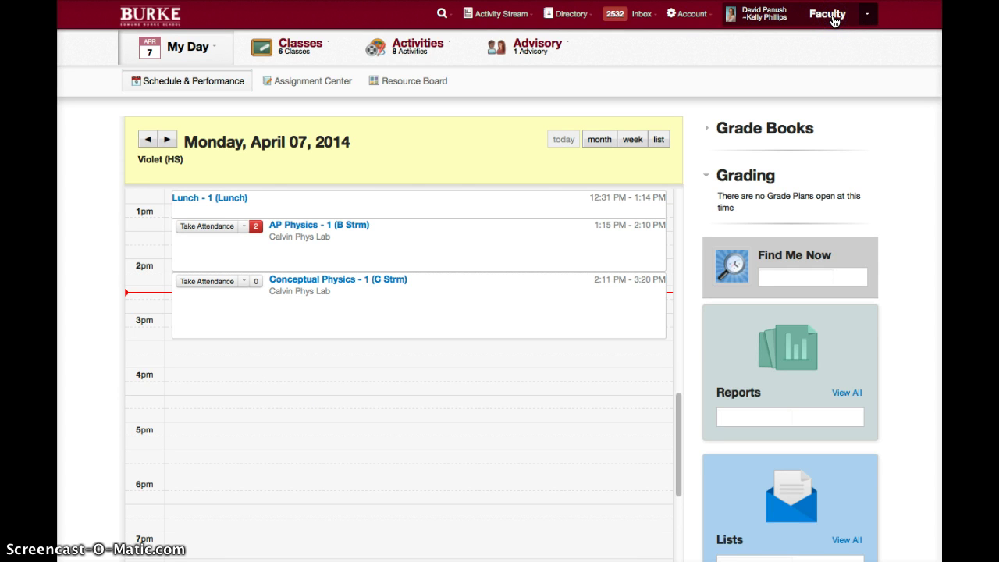
- Open the Course Requests page of the HS Student Advisor advisory
mouse_move(527, 54)
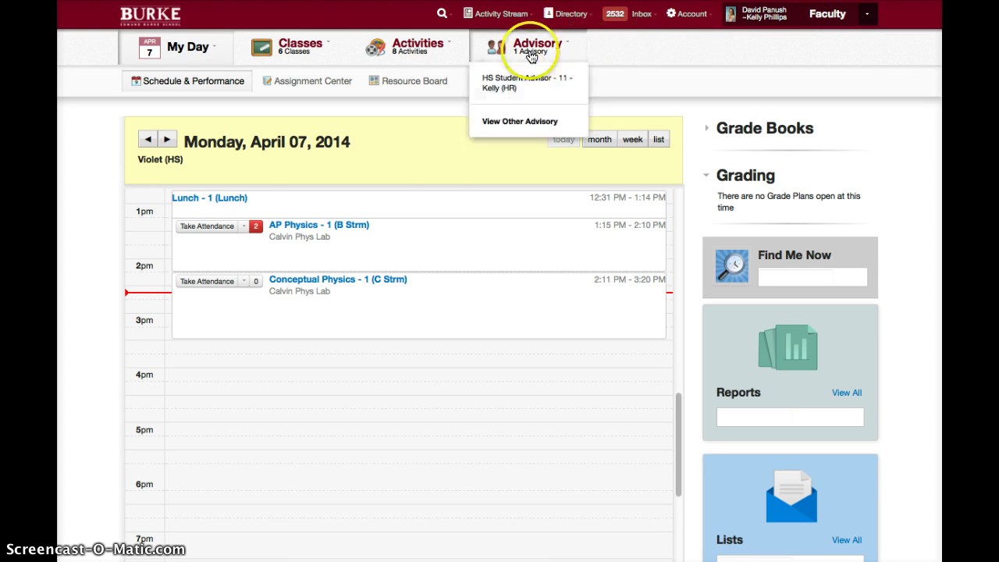
click(516, 88)
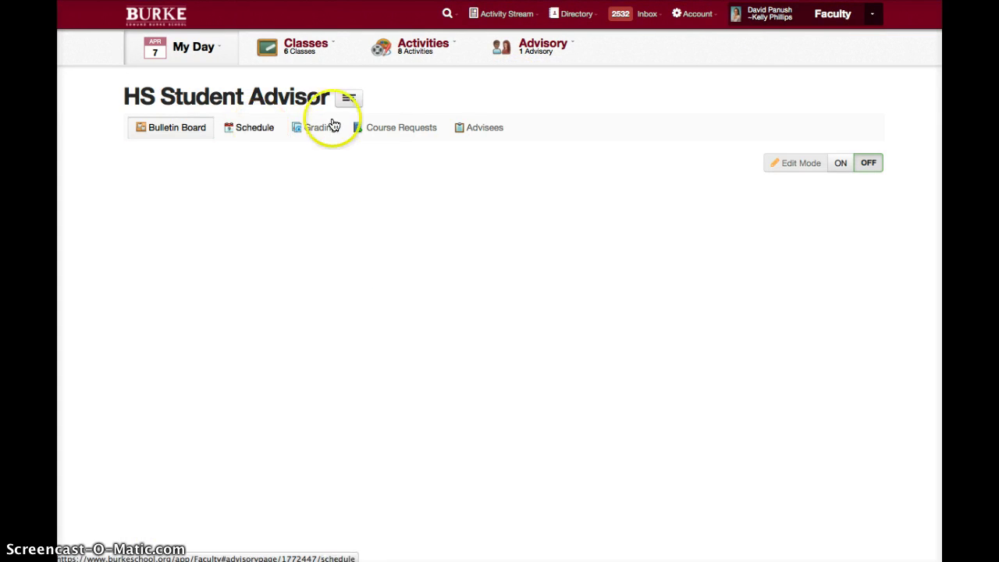
click(383, 132)
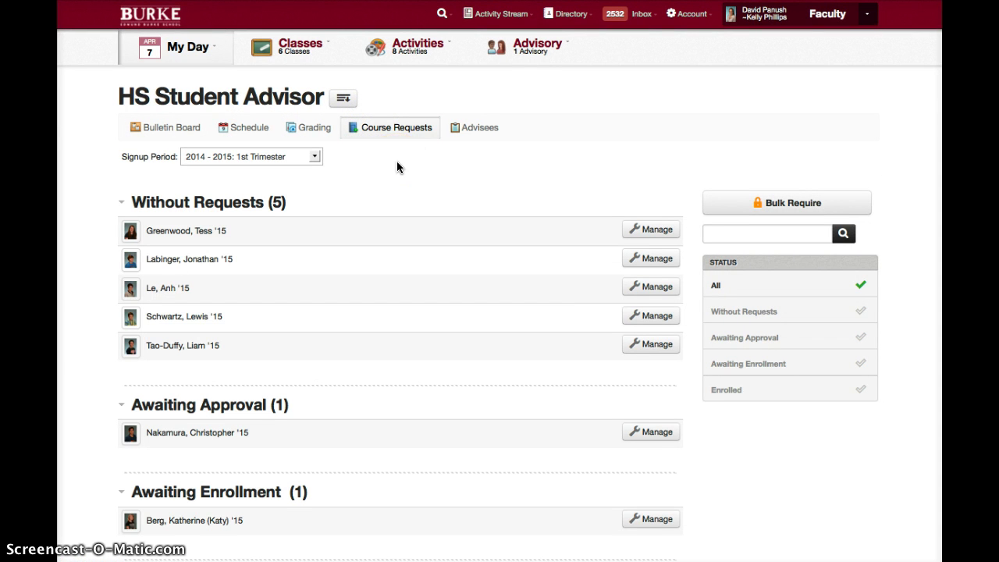
- View the course requests for the 2014 - 2015 2nd and 3rd Trimester signup periods, ending back on the 1st Trimester
click(337, 168)
click(281, 159)
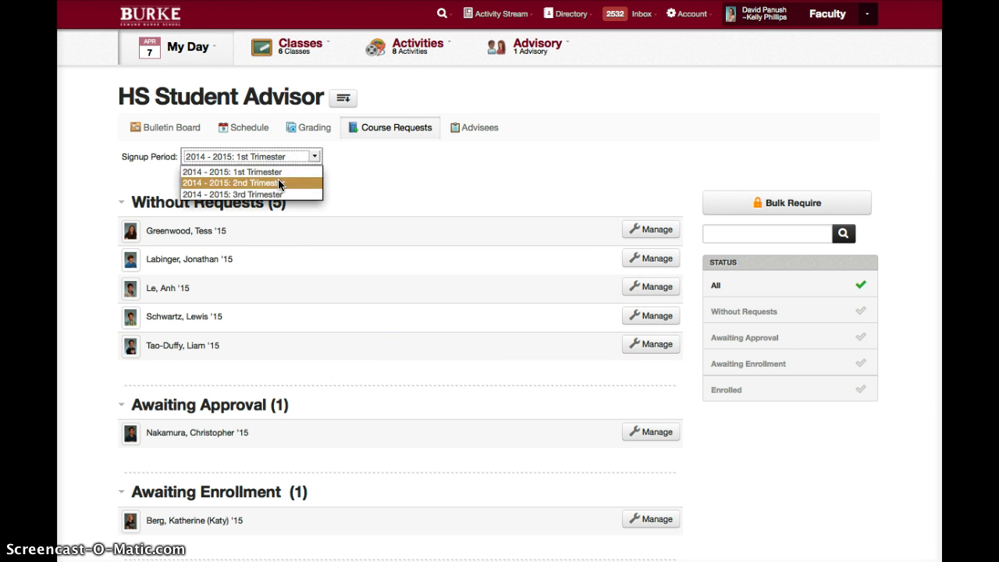
click(277, 179)
click(281, 158)
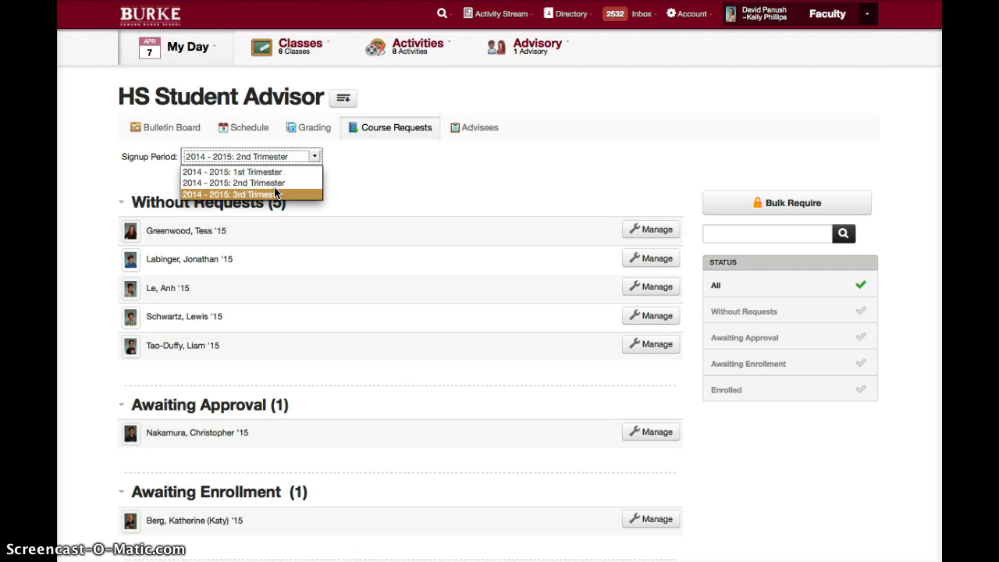
click(274, 193)
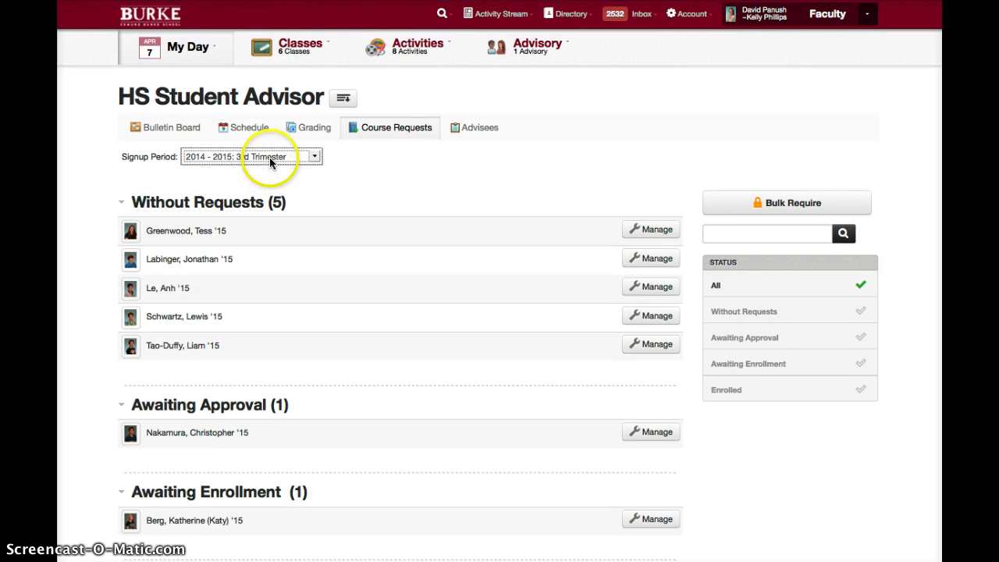
click(270, 156)
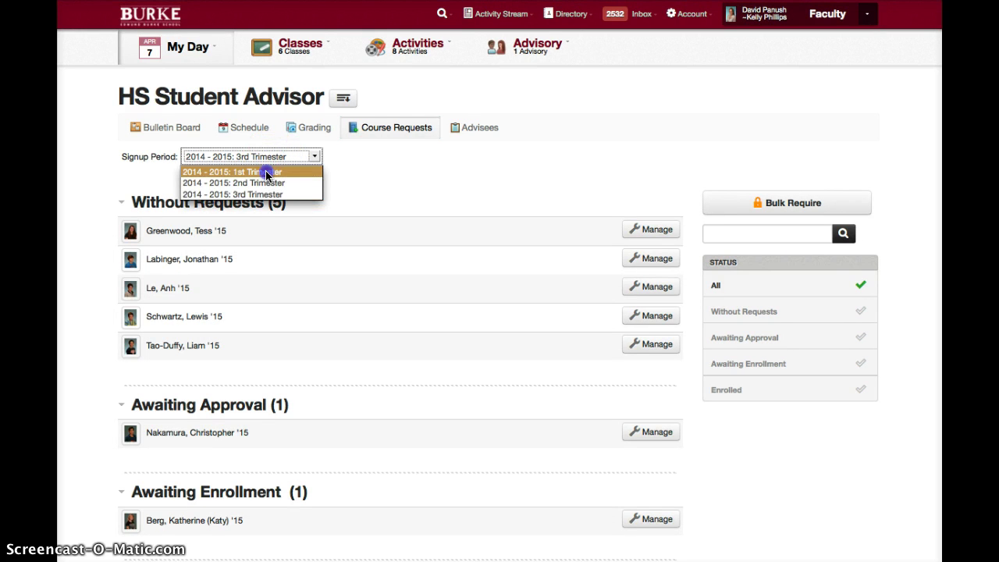
click(266, 171)
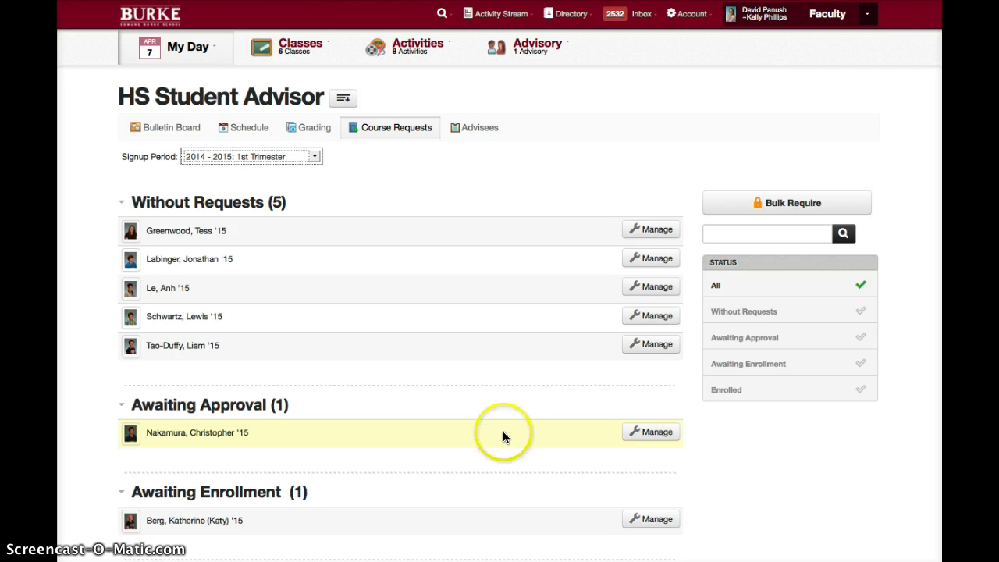
- Open the course requests of the student listed under Awaiting Approval for management
click(649, 438)
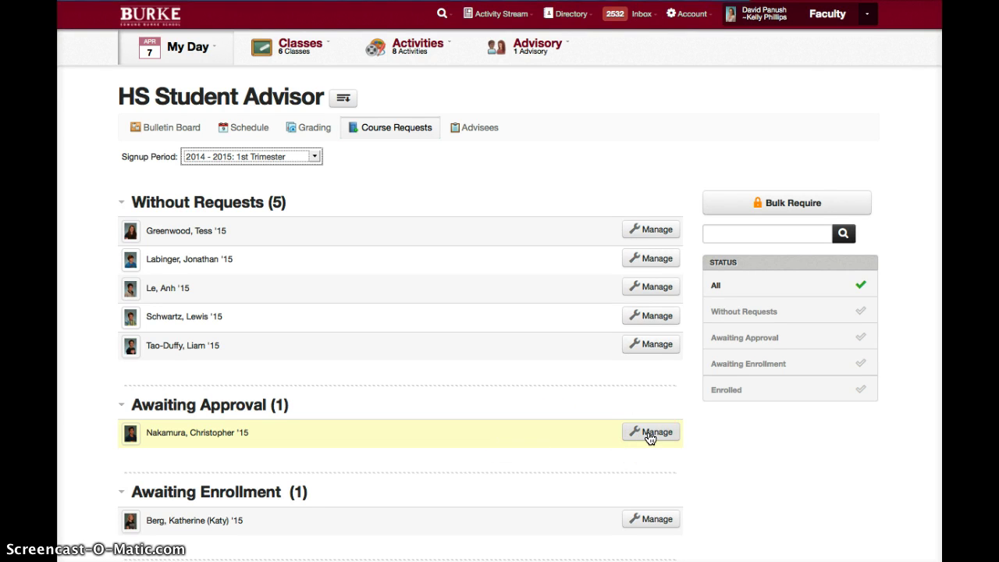
click(650, 436)
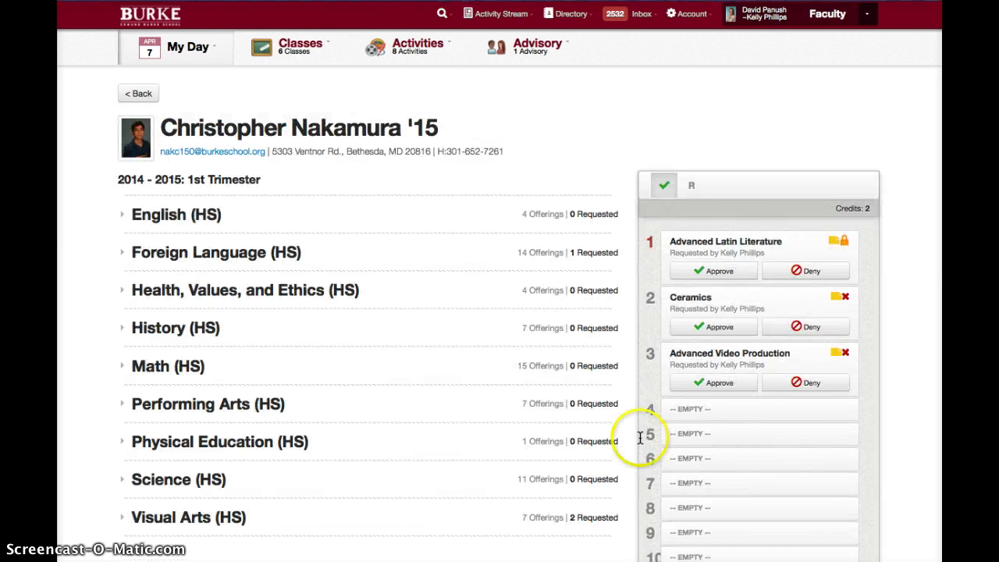
click(715, 395)
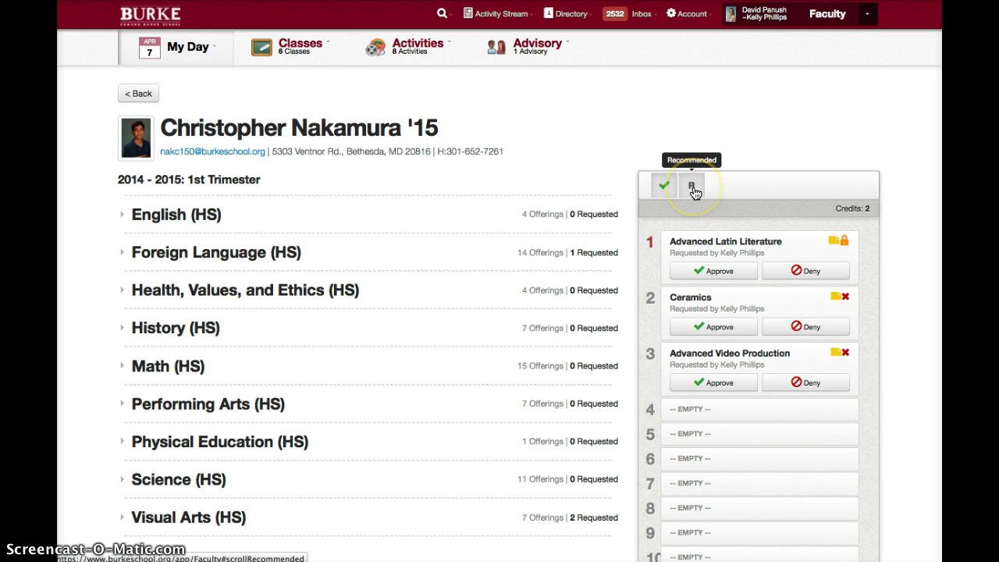
- Examine the student's recommended courses, then return to the requested courses at the start of the request list
click(694, 190)
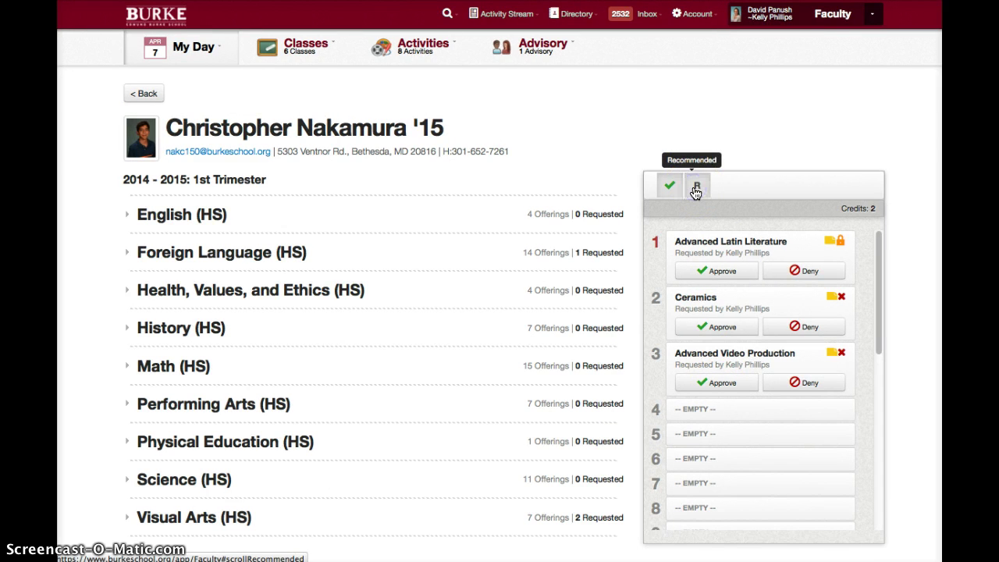
click(695, 192)
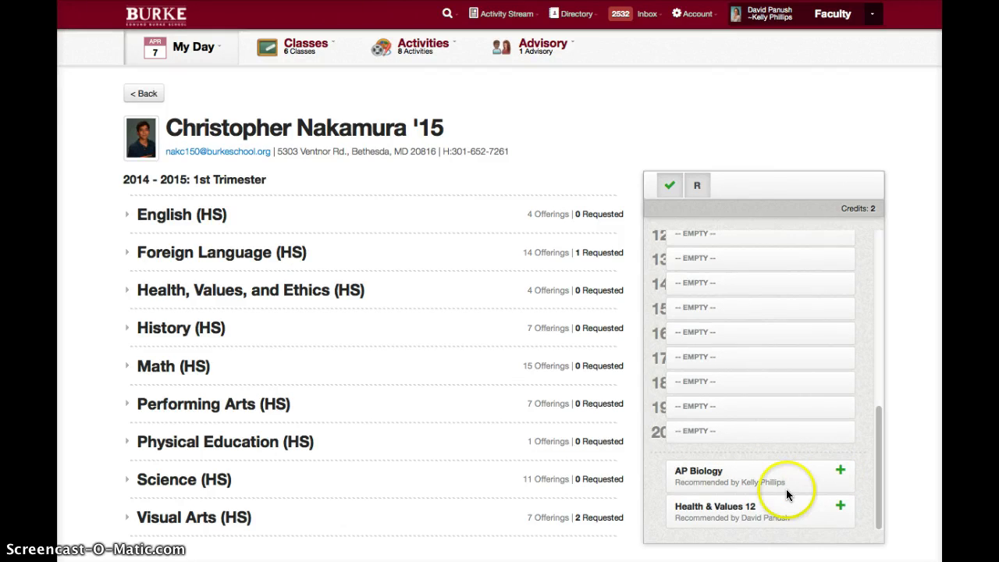
click(668, 190)
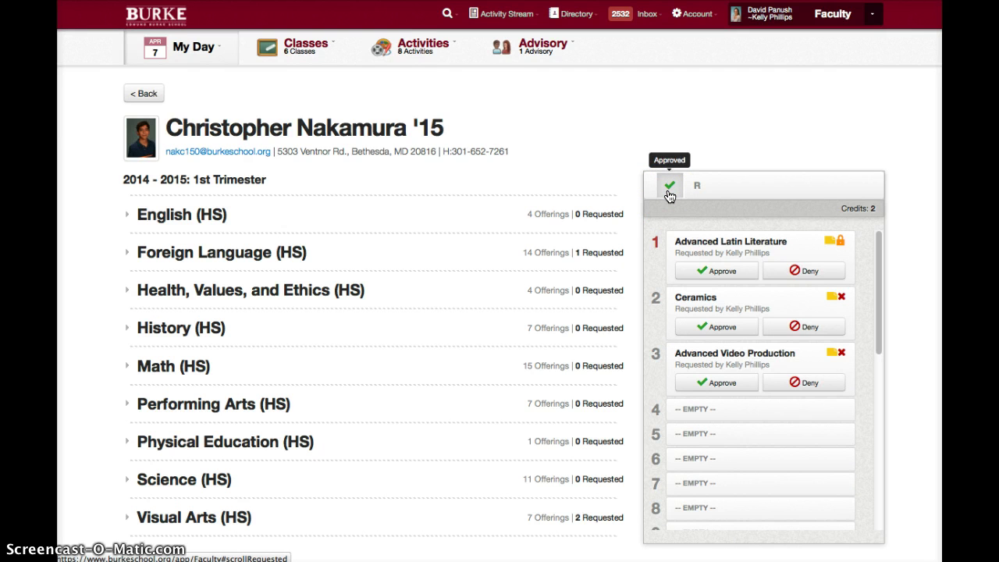
click(670, 192)
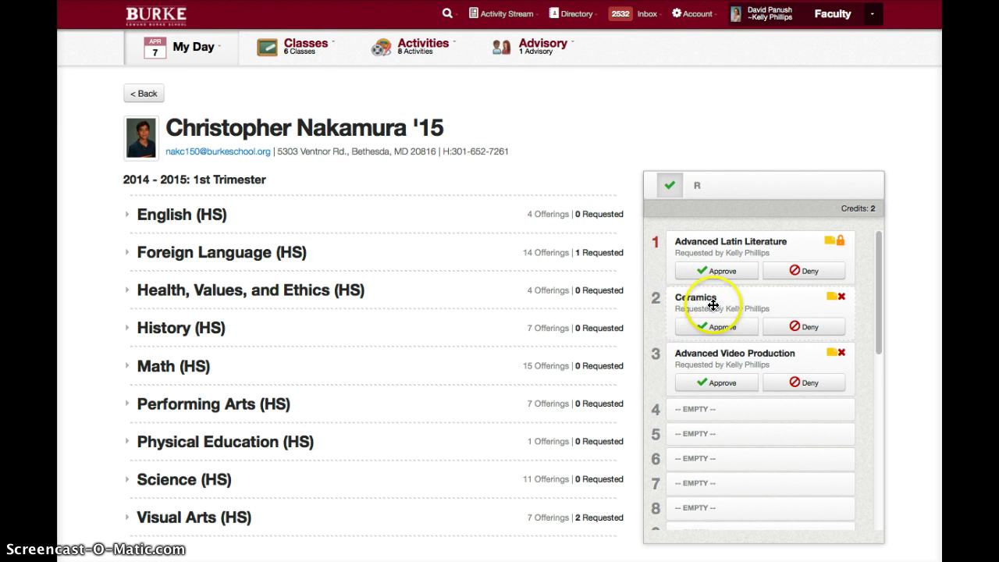
- Rank Ceramics as the student's first choice, then try denying it and withdraw the denial
drag(721, 257, 714, 232)
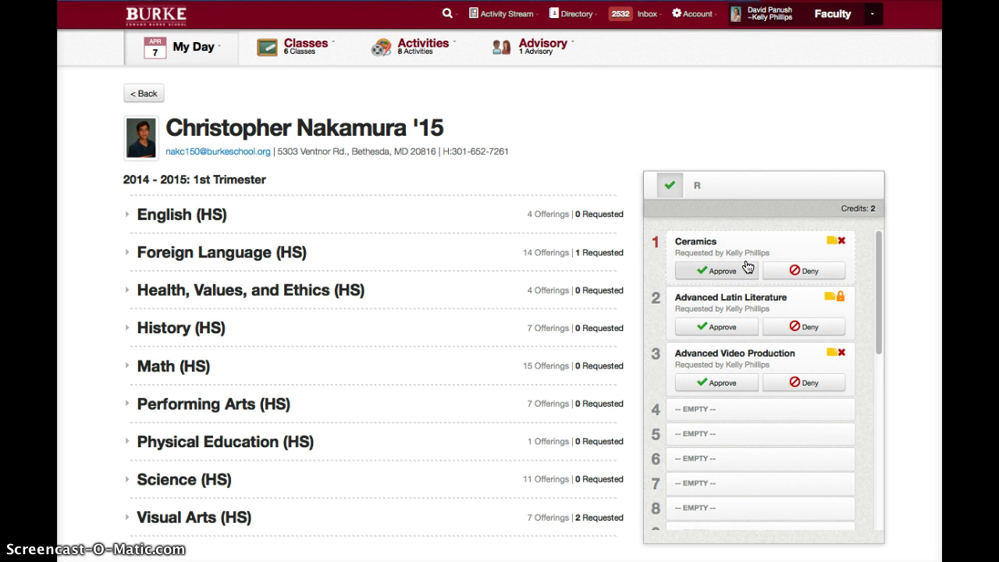
click(790, 273)
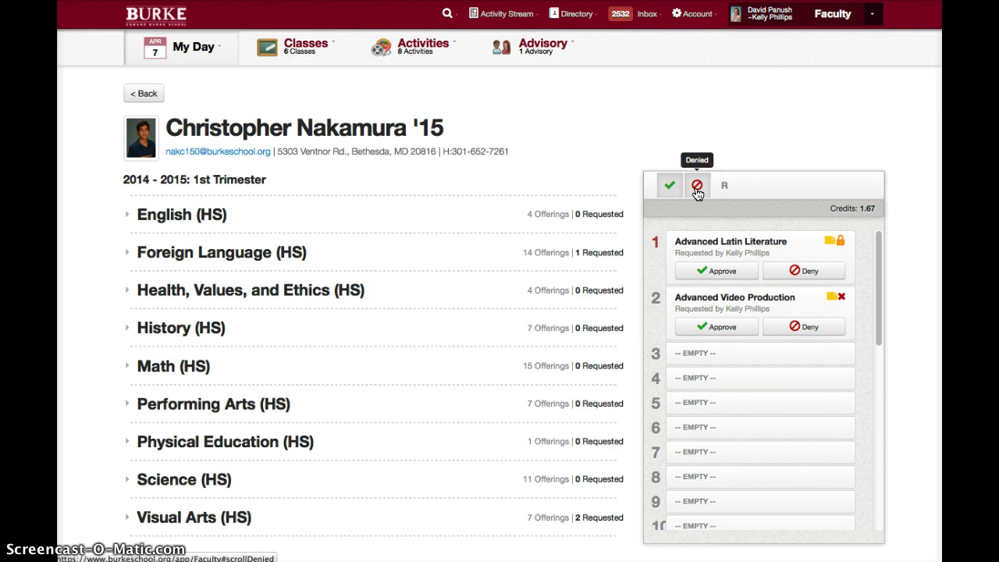
click(697, 187)
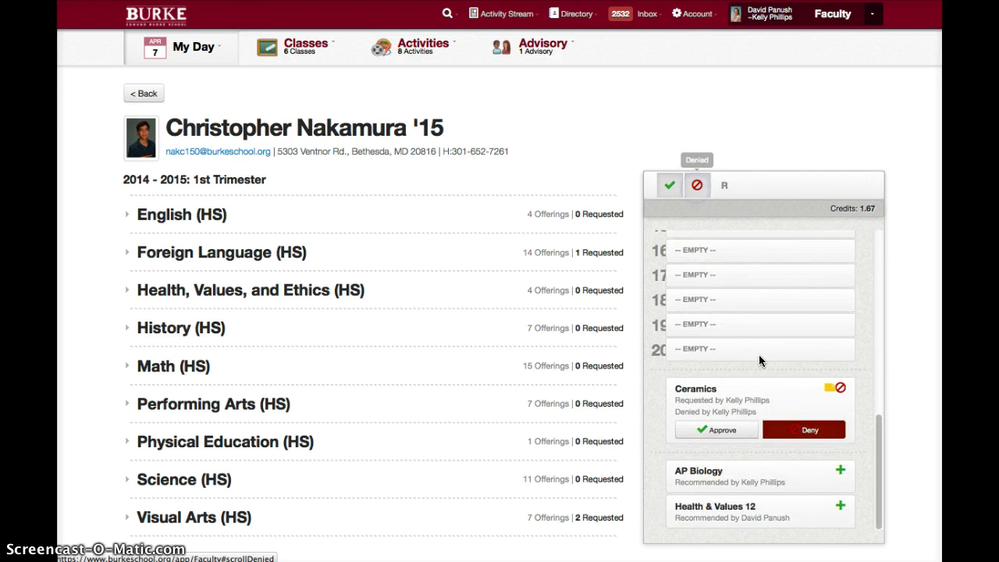
click(781, 432)
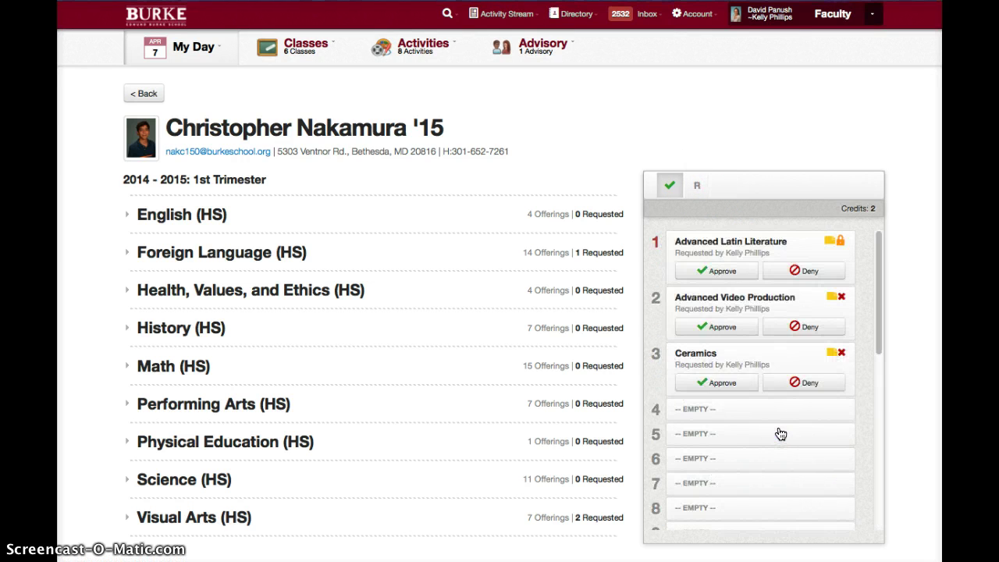
- Try approving the Advanced Video Production request and withdraw that approval
click(722, 331)
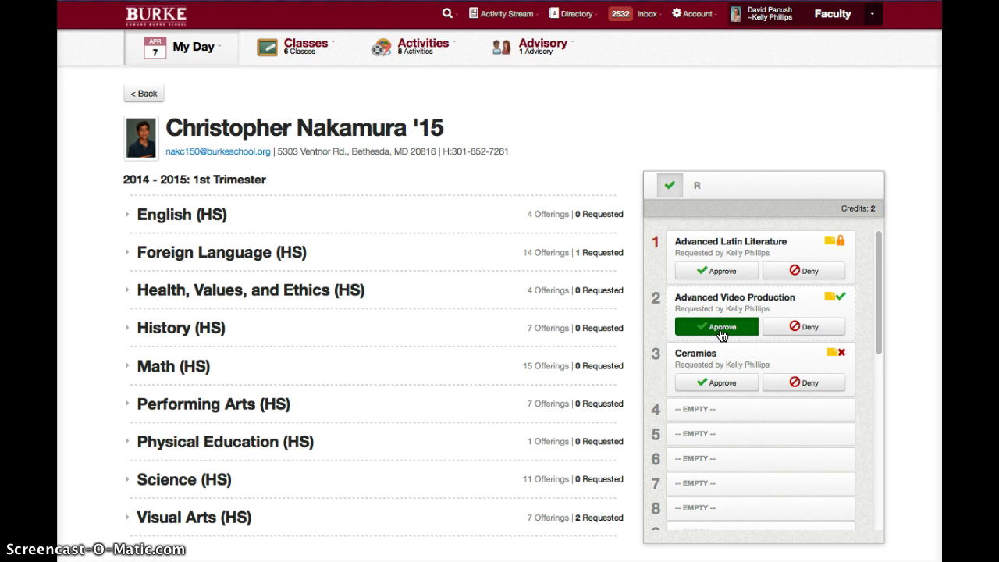
mouse_move(844, 299)
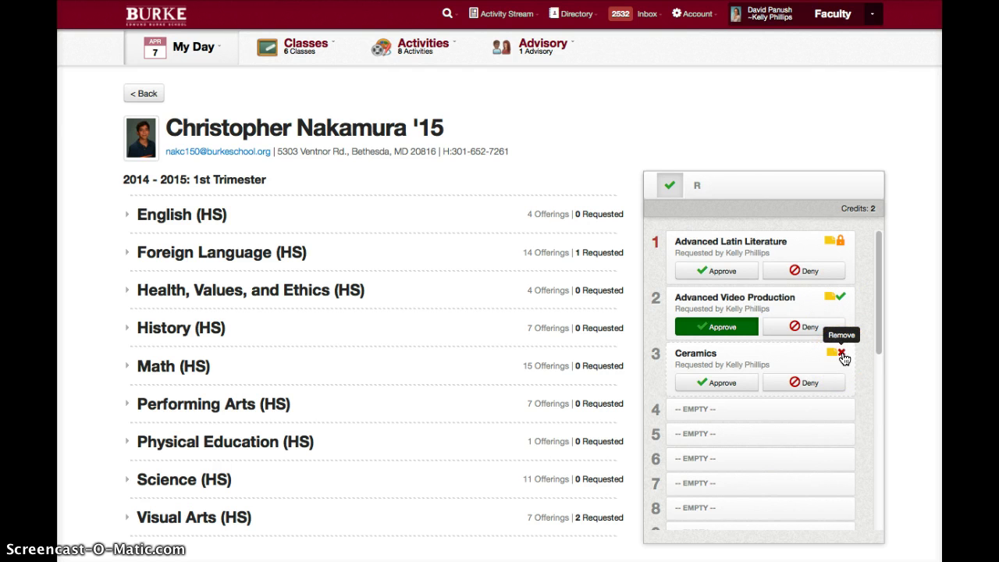
click(724, 326)
click(841, 298)
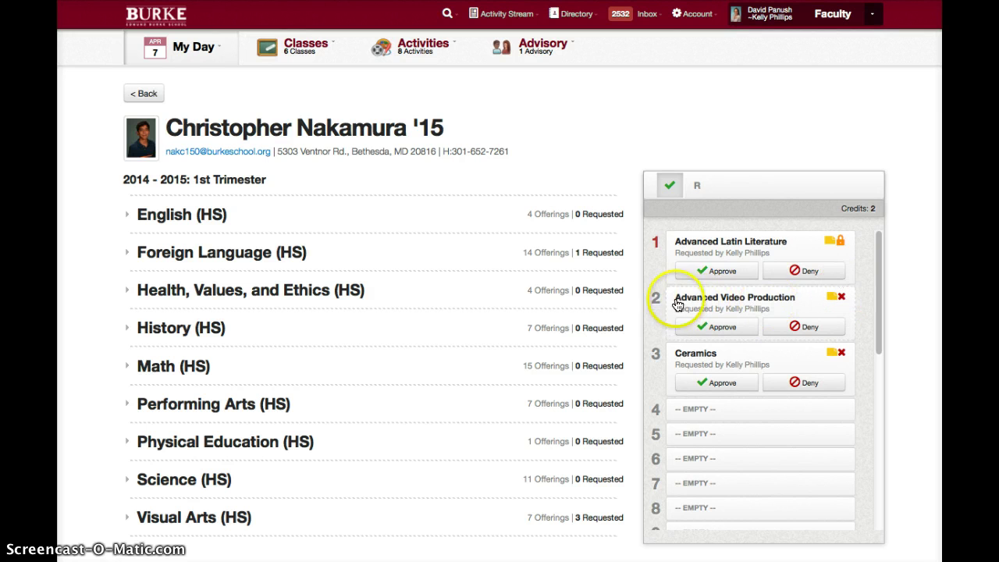
- Try approving the Advanced Latin Literature, Advanced Video Production and Ceramics requests
click(842, 247)
click(723, 270)
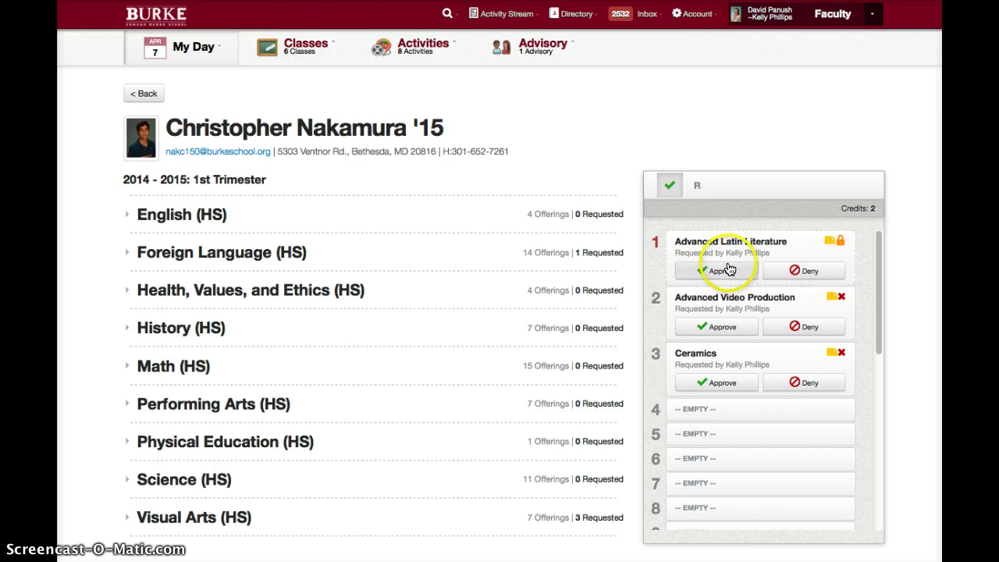
click(724, 321)
click(715, 381)
- Withdraw the approvals of Ceramics, Advanced Video Production and Advanced Latin Literature
click(718, 382)
click(718, 327)
click(708, 274)
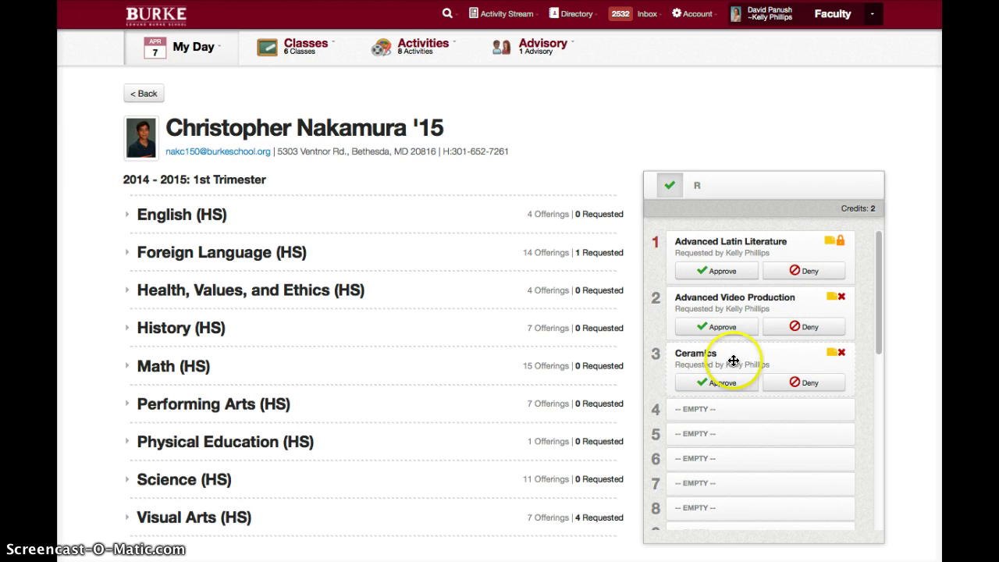
- Add the note "1" to the Advanced Video Production request
click(832, 301)
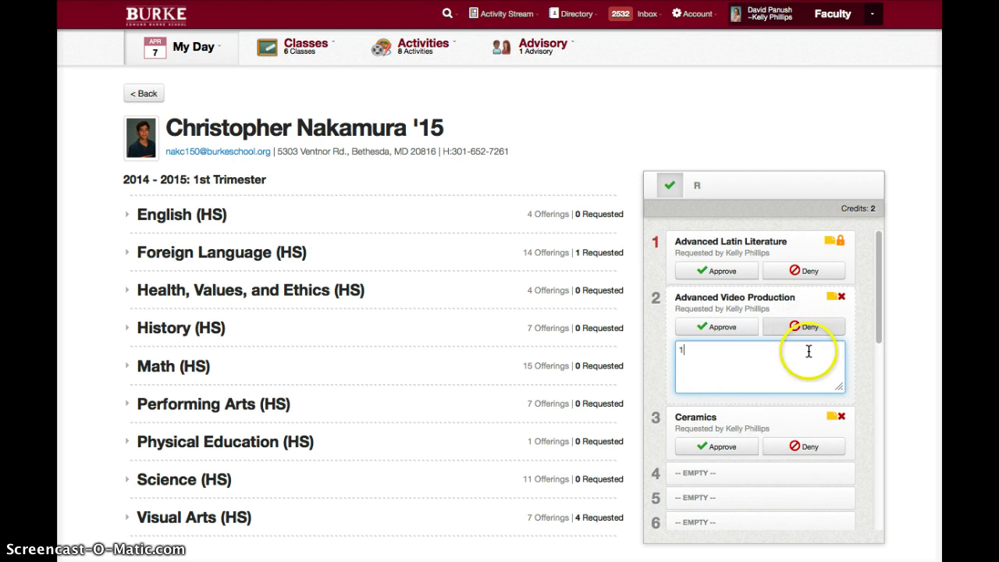
click(833, 417)
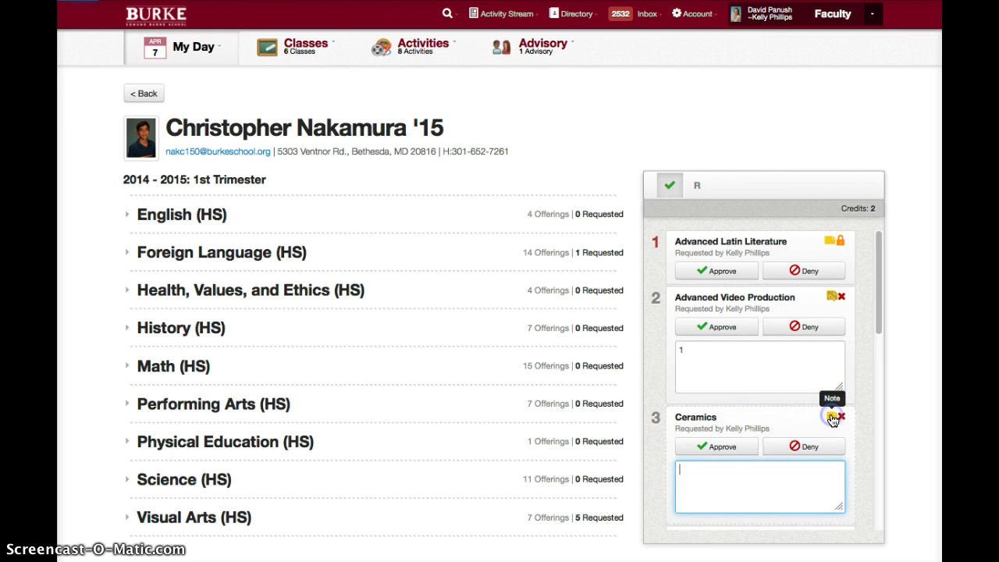
click(832, 419)
- Add the note "2 - add any other text." to the Ceramics request and reopen it to check the text
click(833, 354)
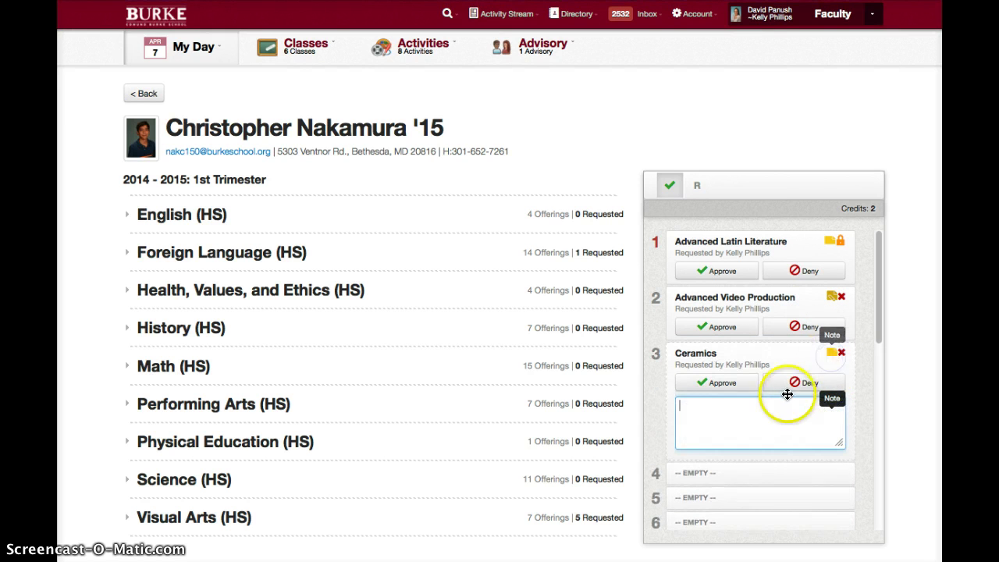
text(2 - add any other text.)
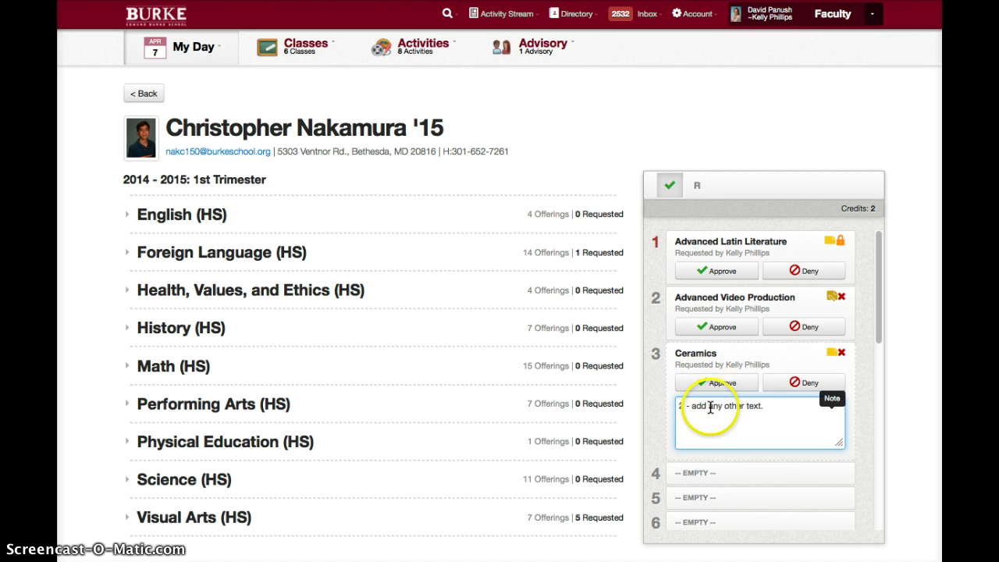
click(711, 406)
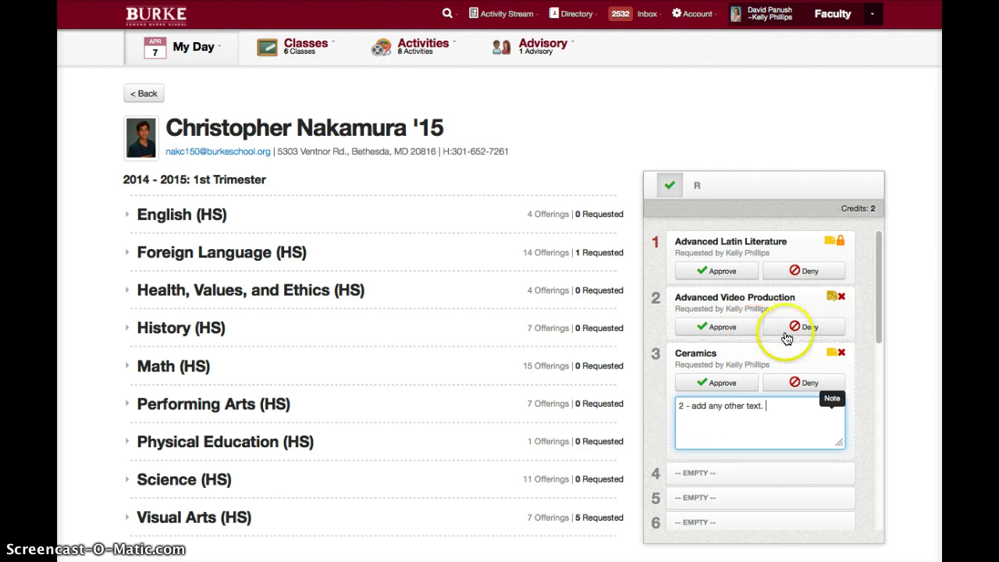
click(833, 298)
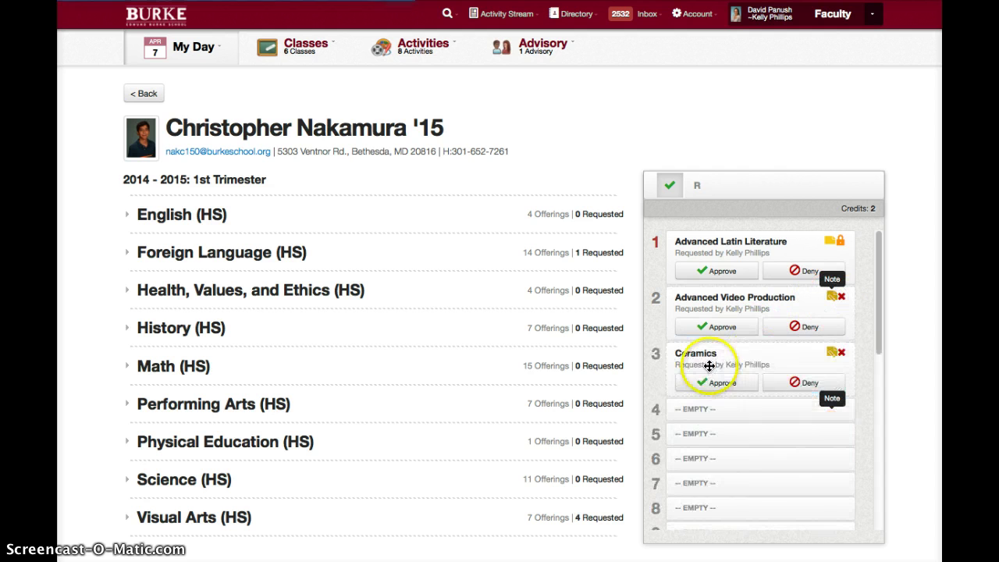
click(834, 355)
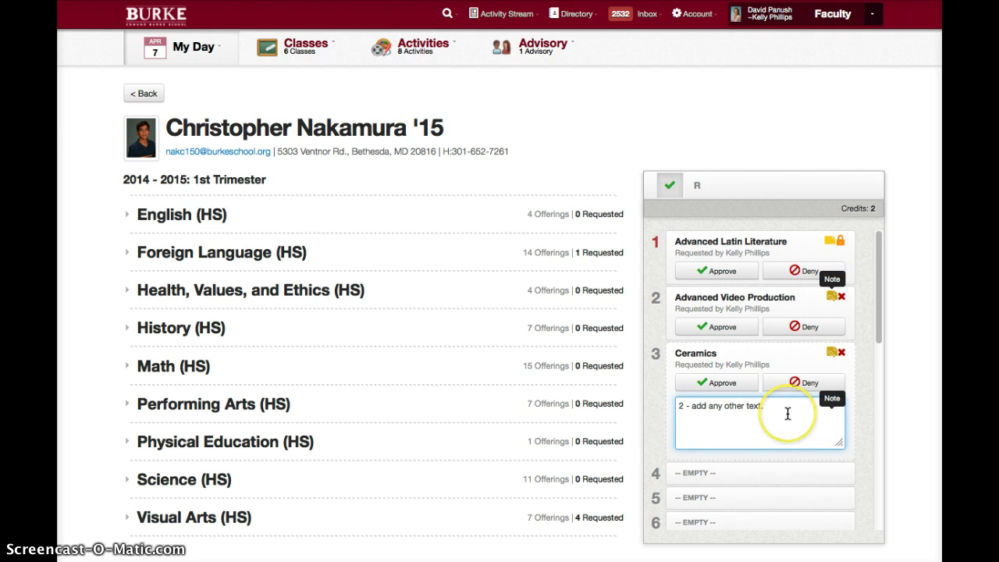
click(833, 352)
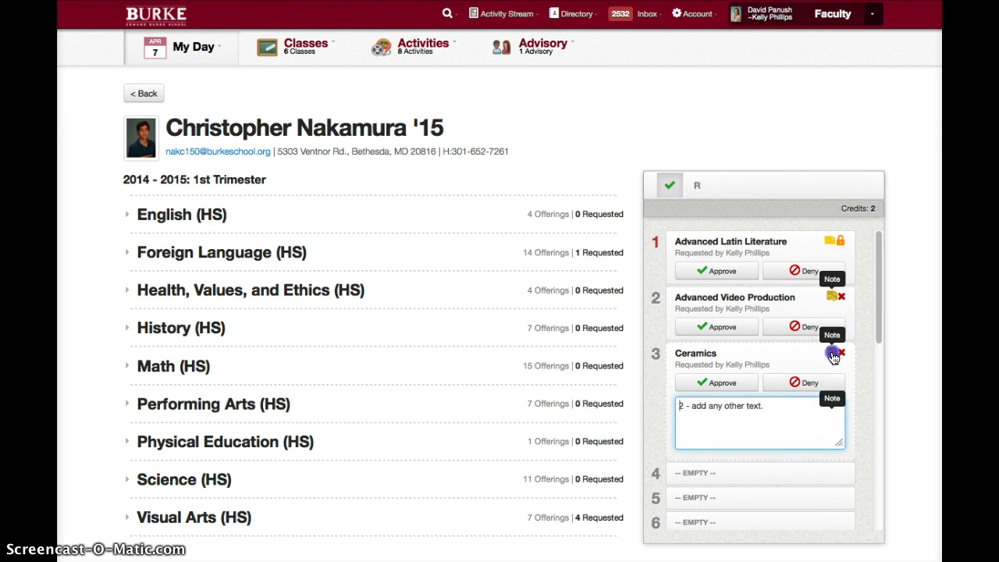
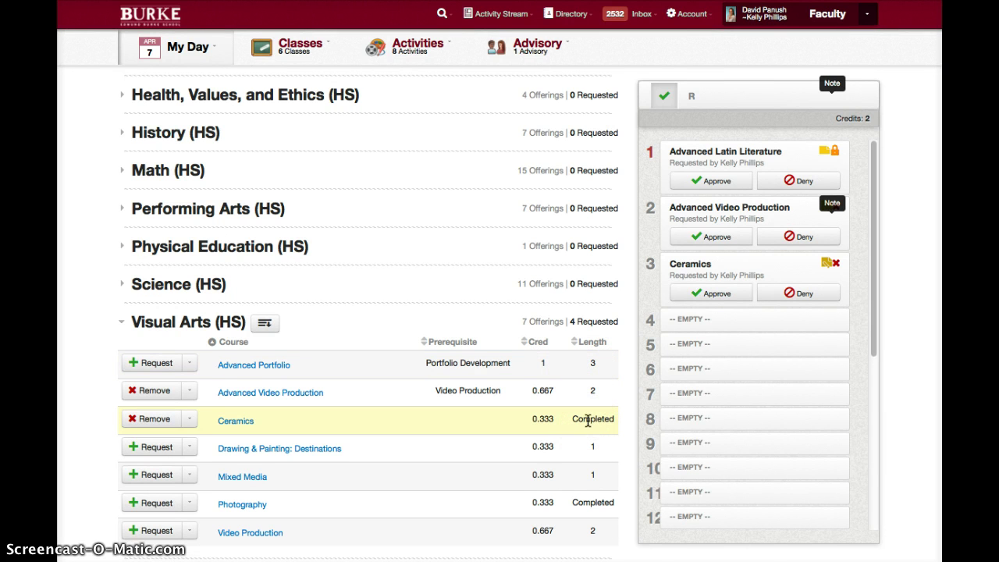
- Examine the Visual Arts (HS) course list and its department description, then collapse the description
click(584, 427)
click(269, 323)
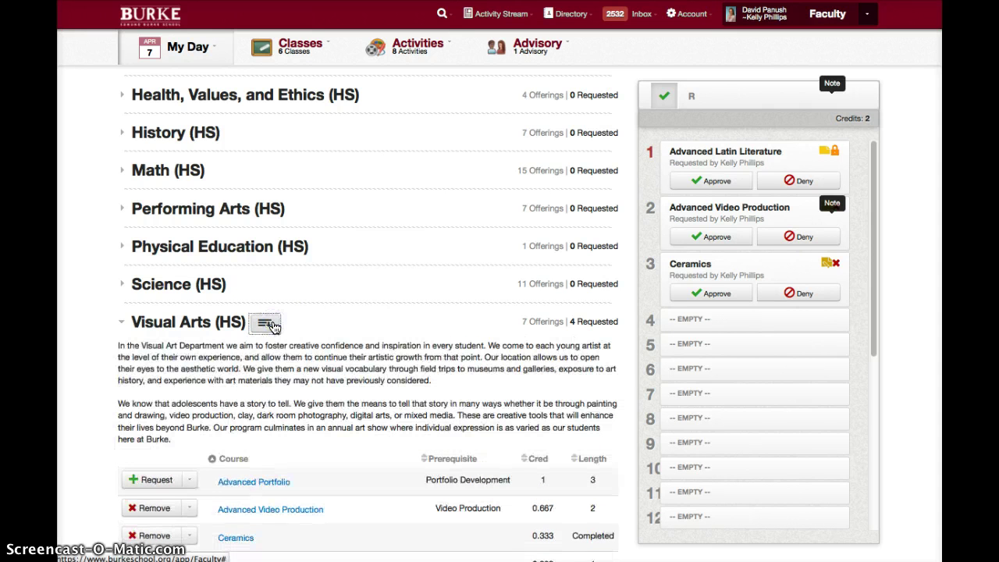
click(271, 325)
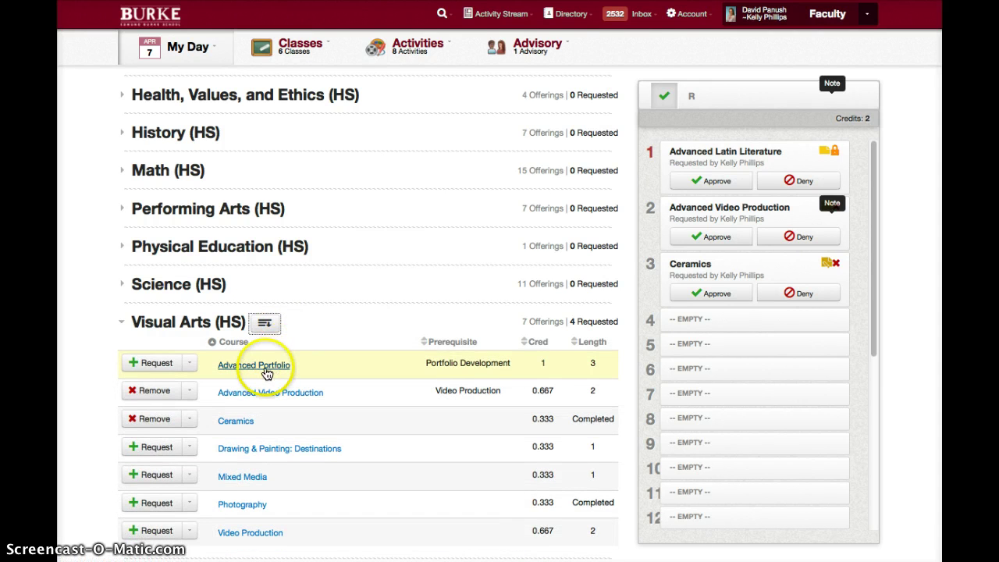
- Expand the Advanced Video Production description in Visual Arts (HS) and remove the request for that course
click(269, 394)
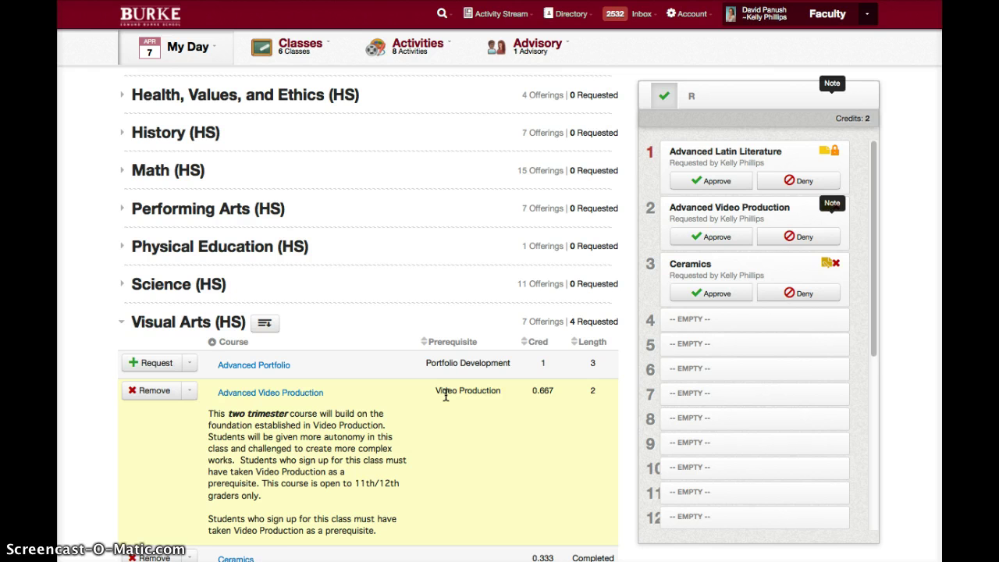
scroll(445, 396, down, 1)
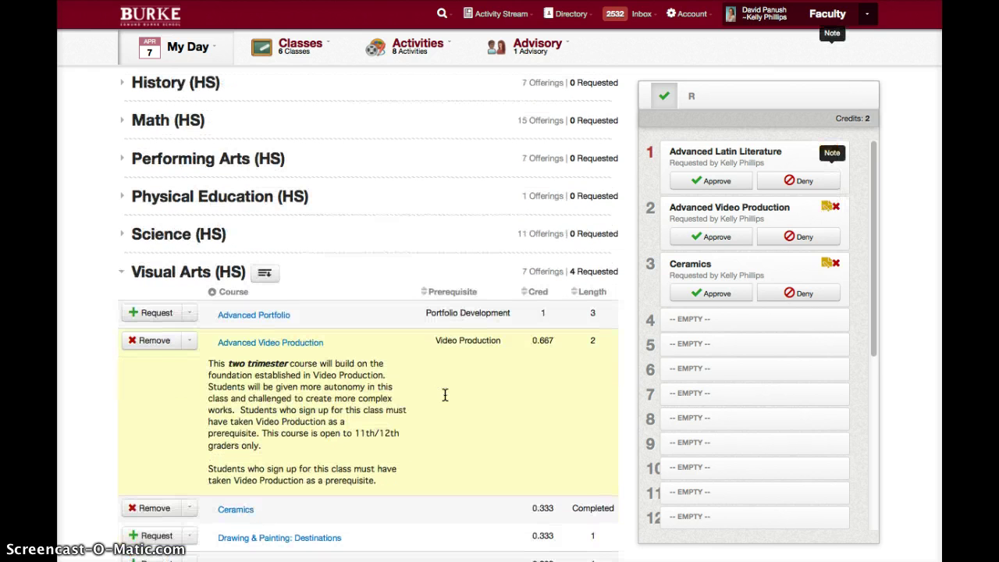
click(160, 342)
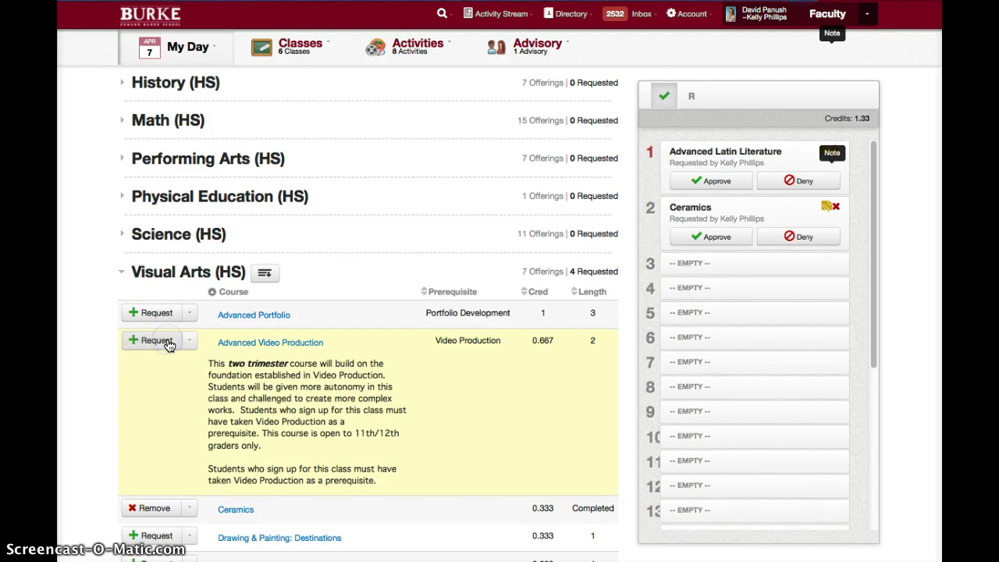
- Request Advanced Video Production again and confirm the request despite the unsatisfied Video Production prerequisite
click(138, 346)
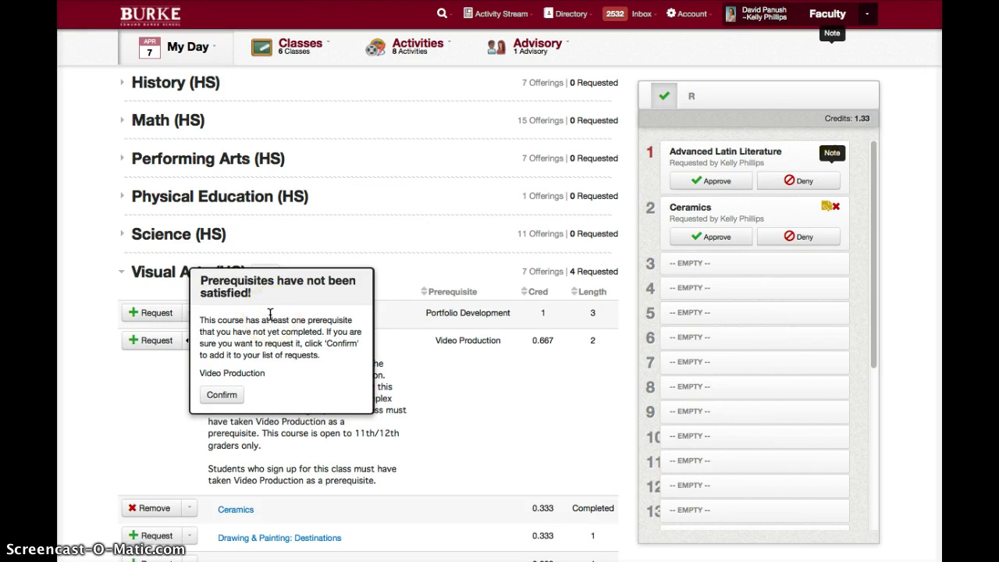
click(222, 396)
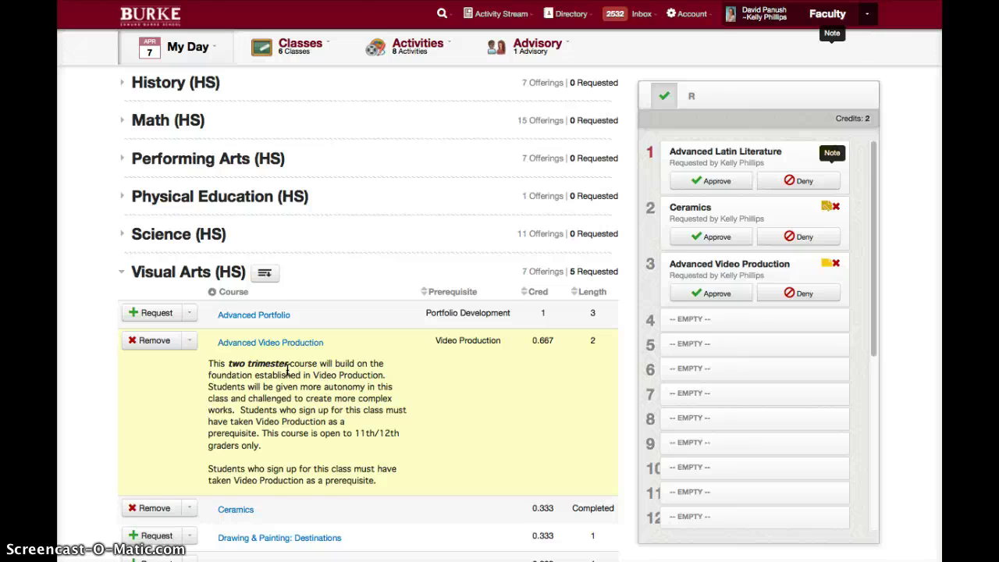
- Return to the advisory's course requests overview and switch the signup period to 2014 - 2015: 2nd Trimester and on to 3rd Trimester
scroll(286, 370, up, 5)
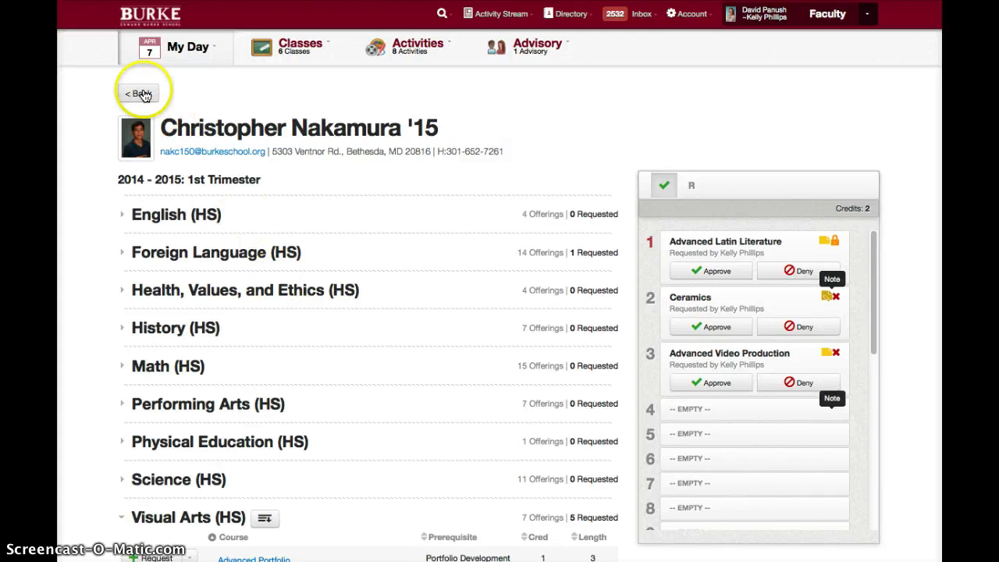
click(138, 93)
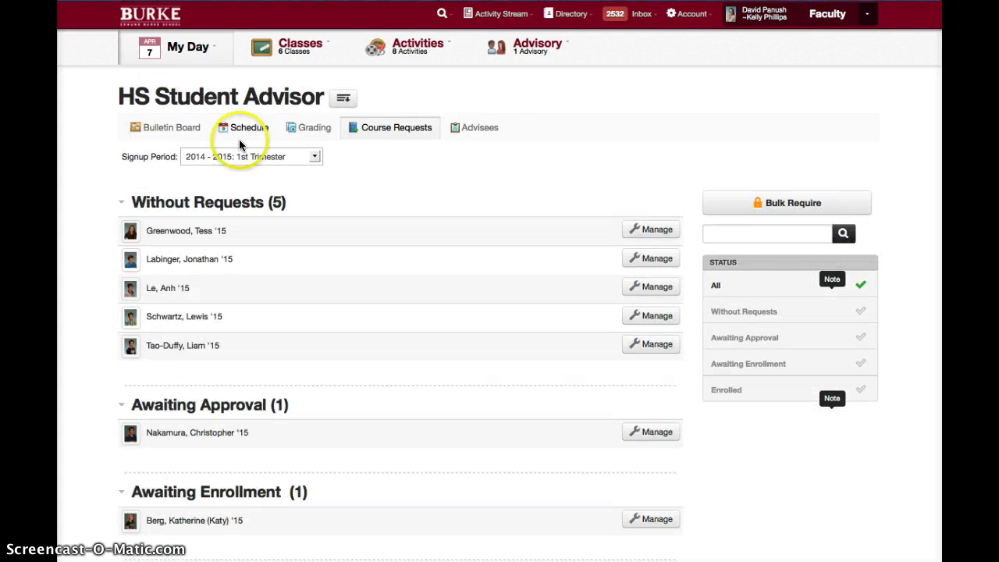
click(273, 165)
click(273, 179)
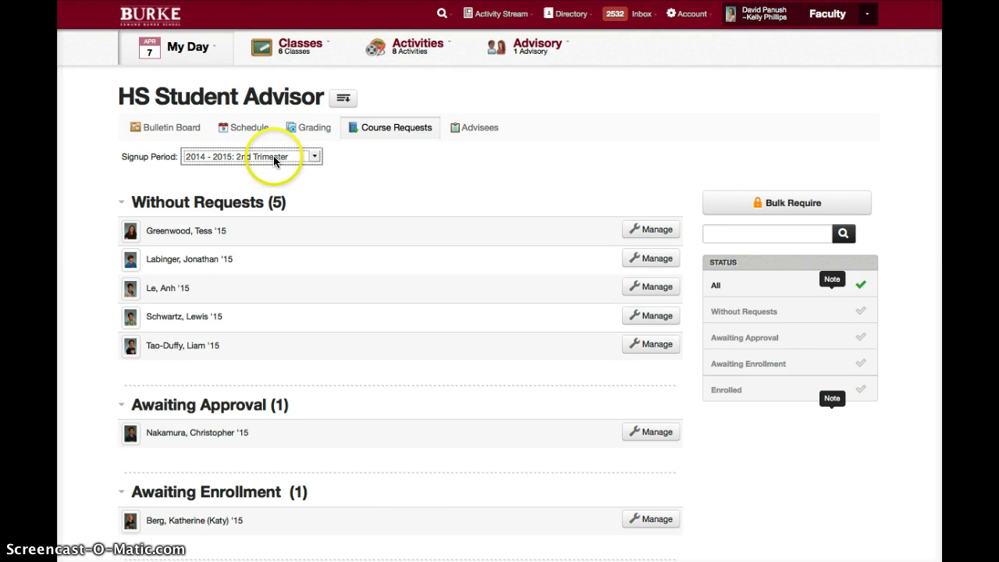
click(275, 158)
click(272, 194)
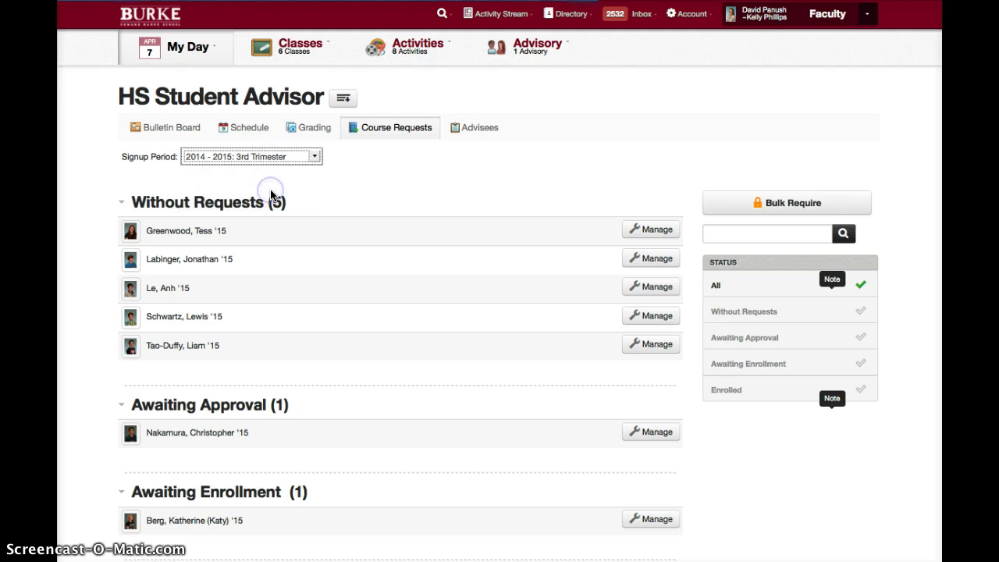
click(314, 183)
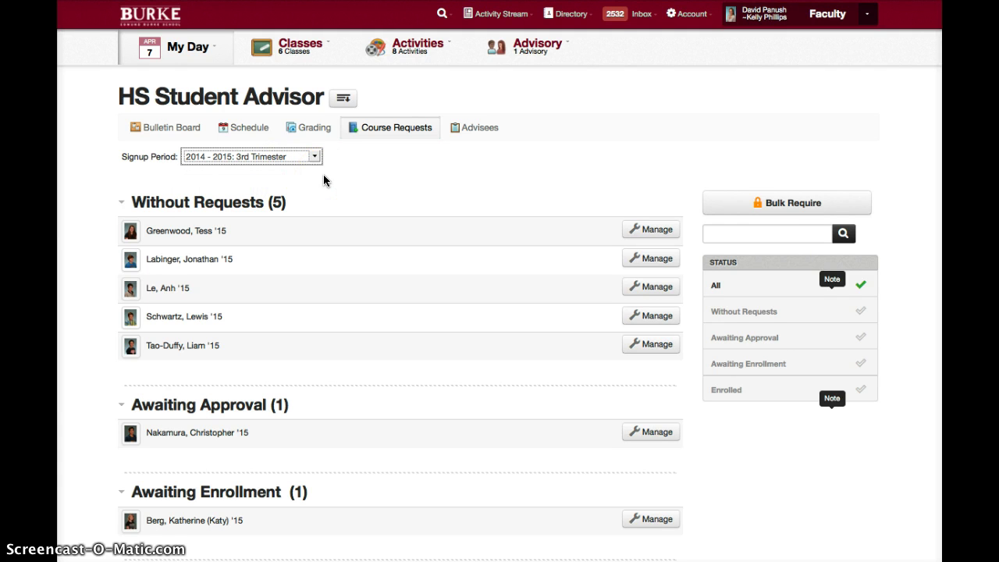
click(340, 182)
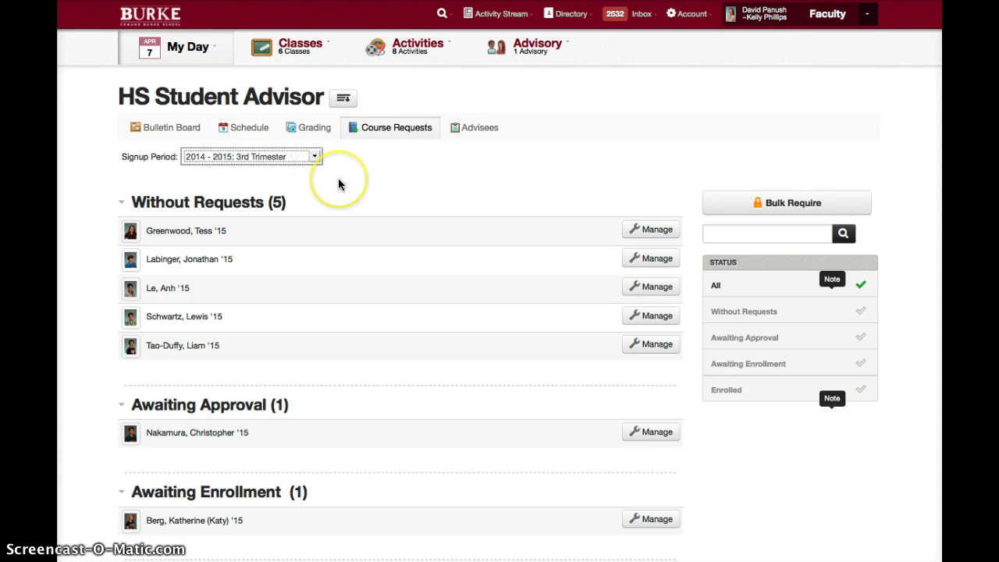
click(744, 206)
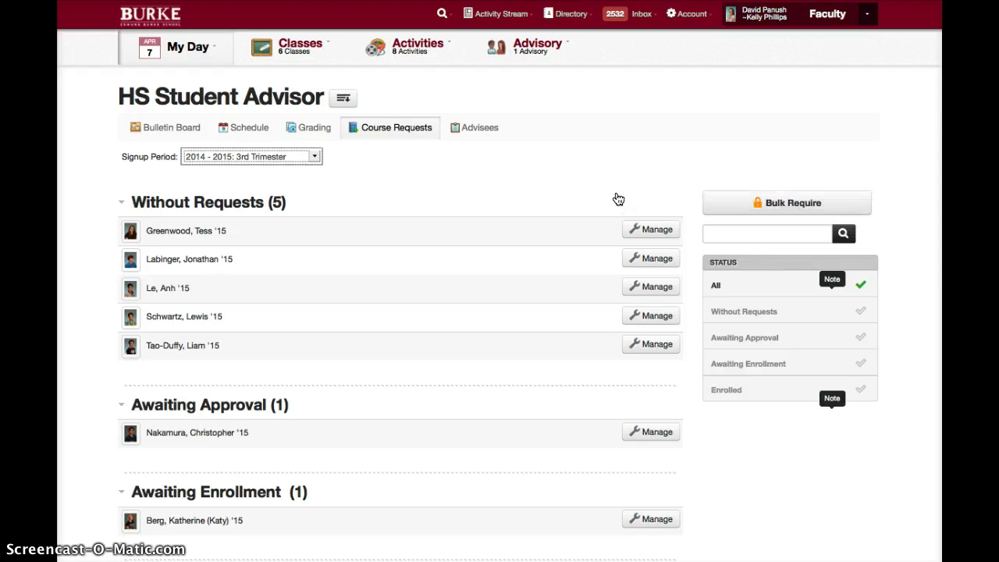